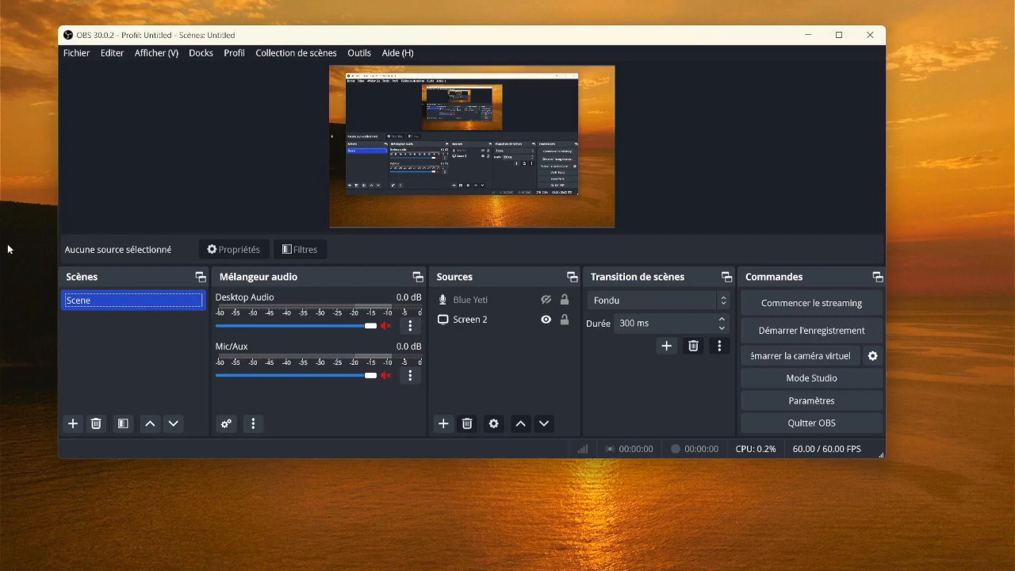
Start the automatic configuration wizard and choose to optimise for recording only, without streaming
click(358, 53)
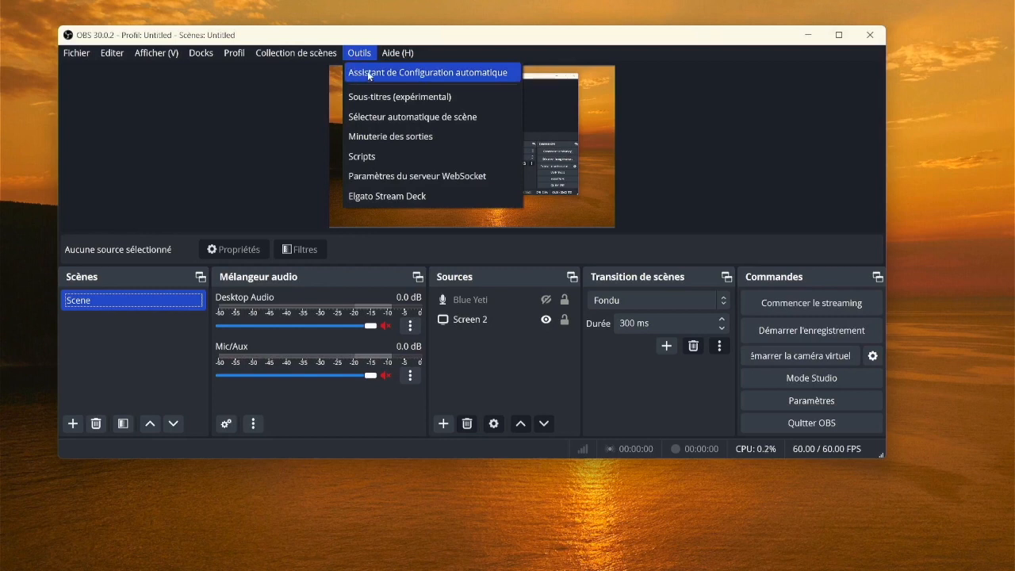
click(366, 77)
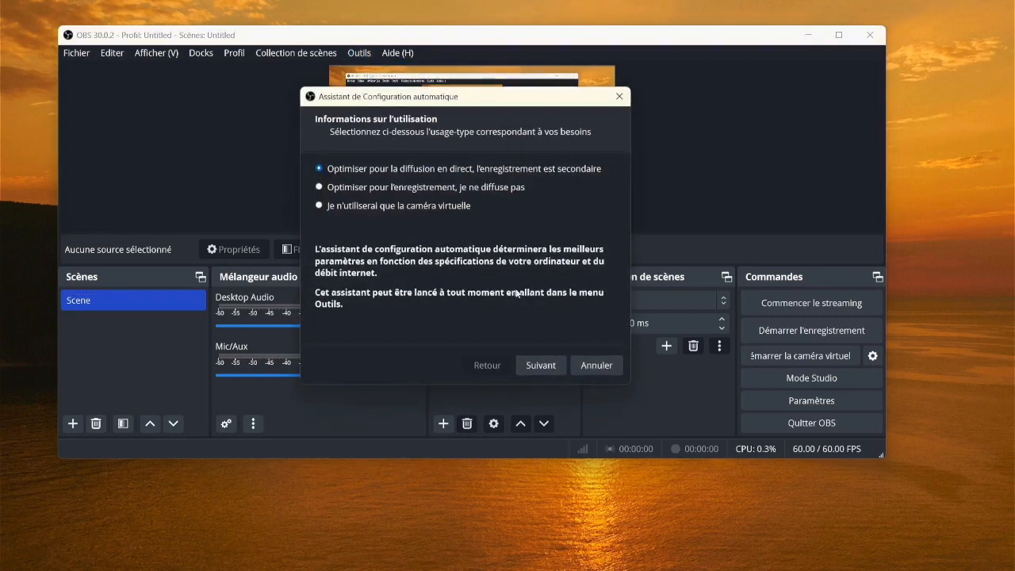
click(320, 188)
click(541, 366)
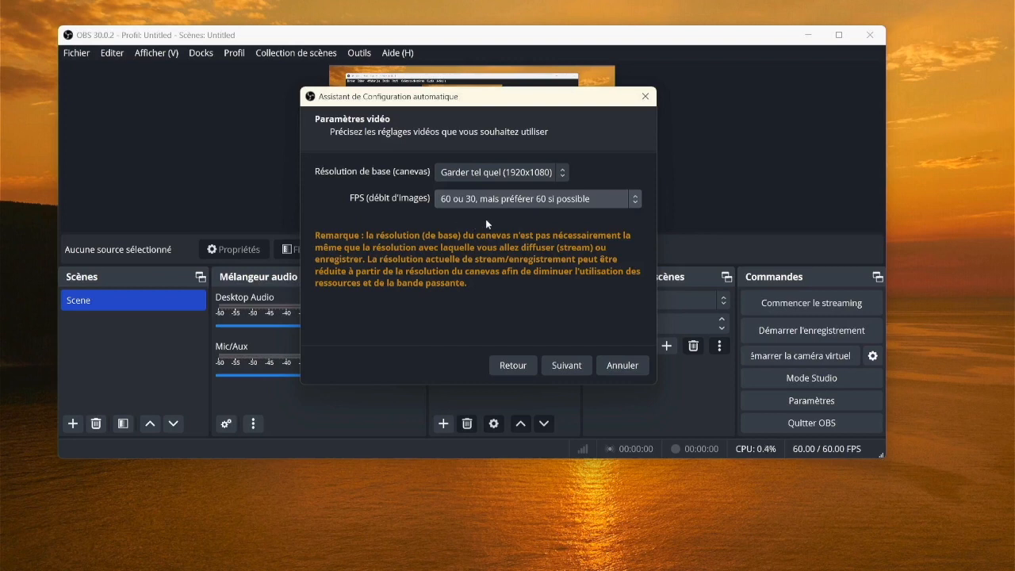
Set the wizard's FPS preference to "60 ou 30, mais préférer 60 si possible", run the tests and apply the recommended settings
click(507, 199)
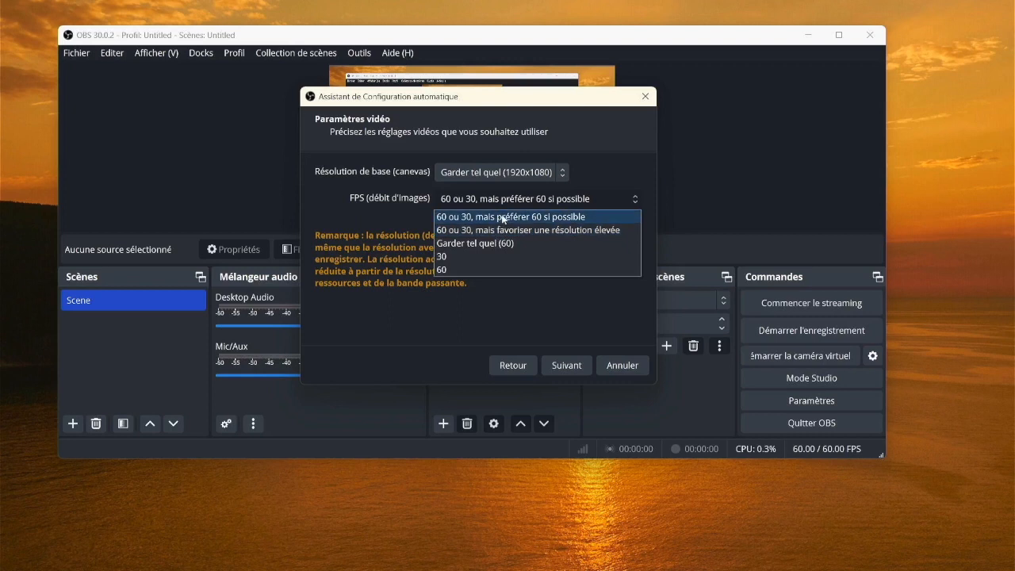
click(503, 218)
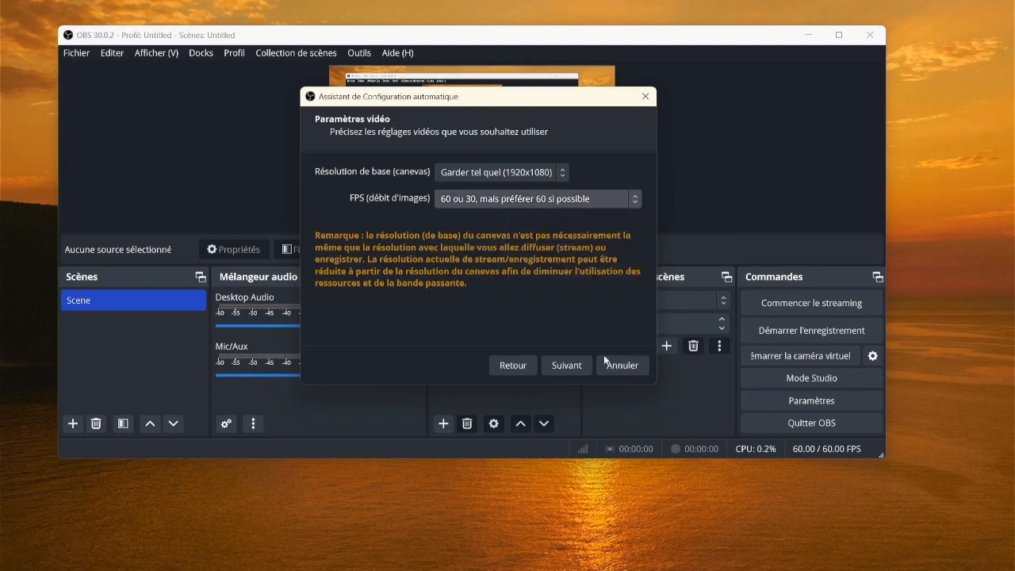
click(564, 366)
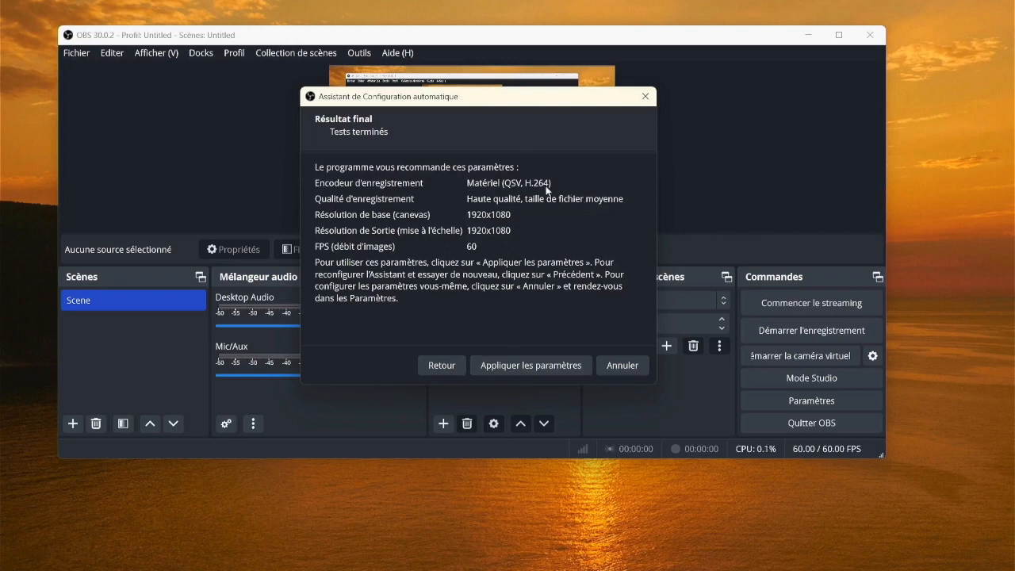
click(557, 367)
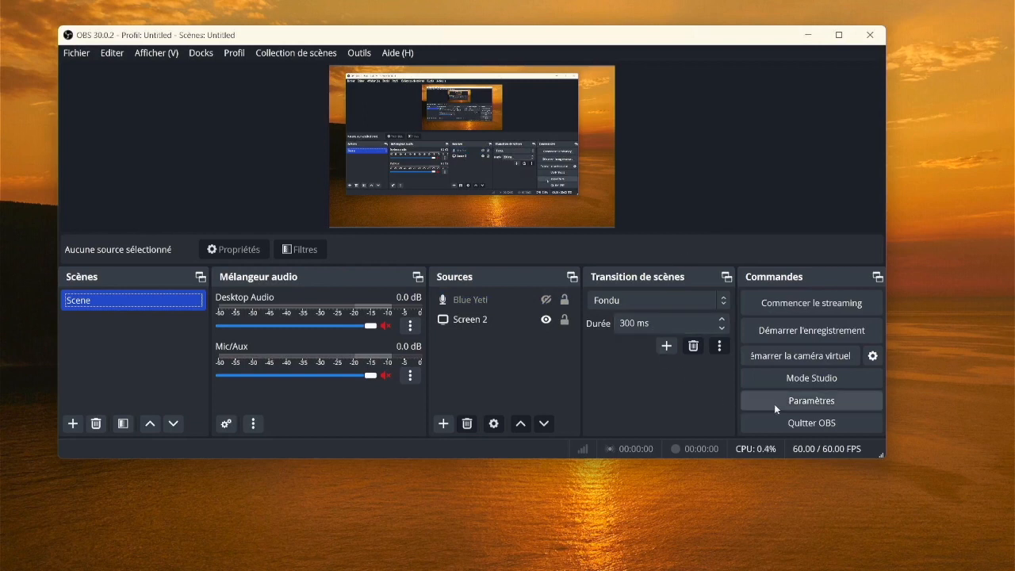
Open the output settings at the recording options
click(76, 53)
click(90, 117)
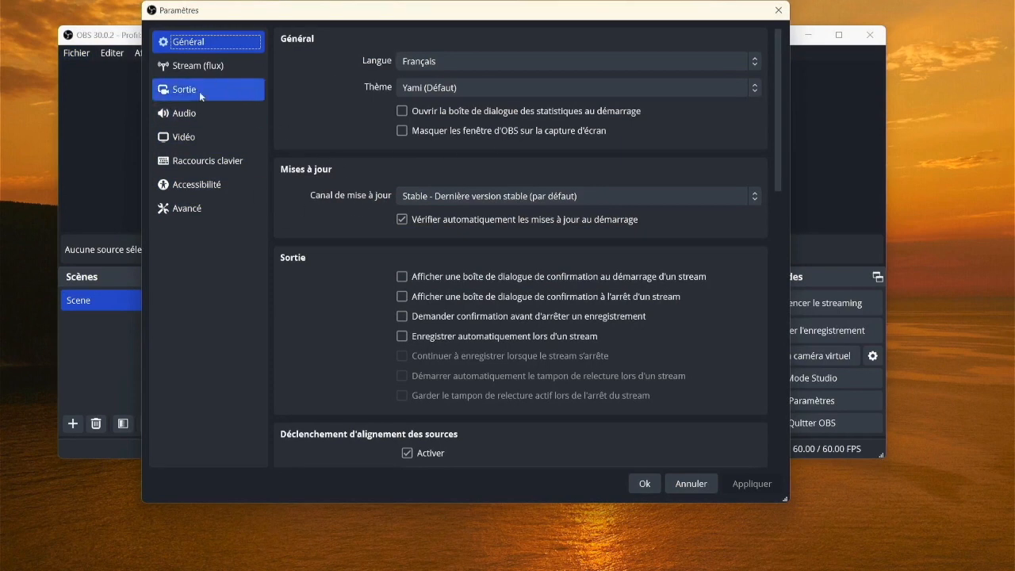
click(199, 94)
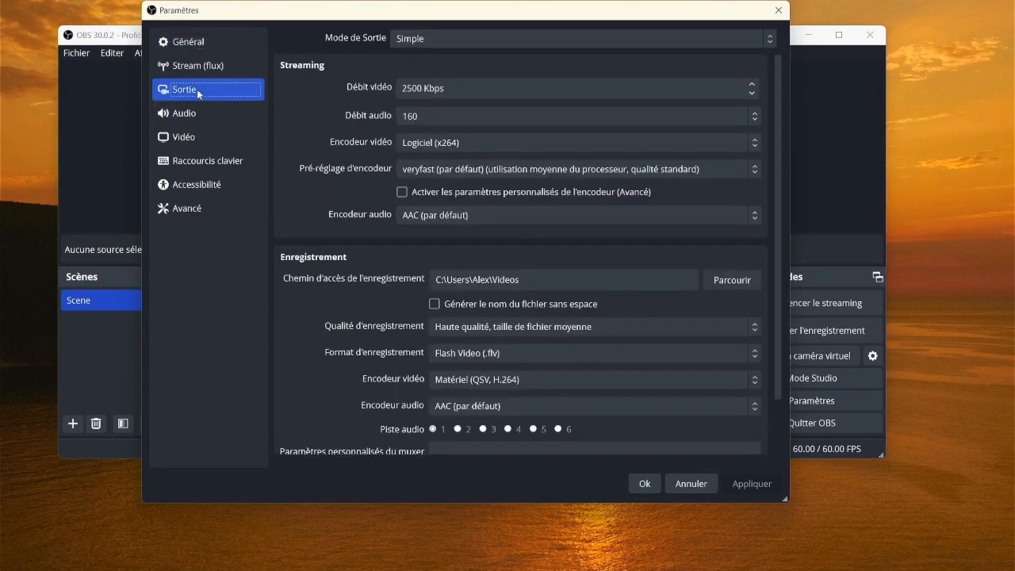
scroll(377, 270, down, 2)
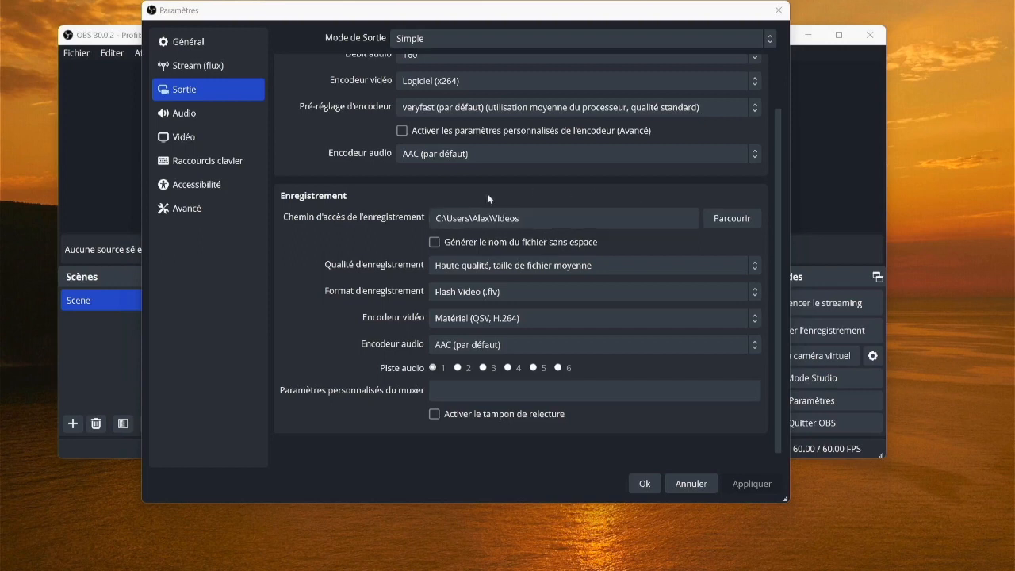
Try to set the recording quality to "Qualité sans perte, énorme taille de fichier", declining the lossless quality confirmation
click(553, 267)
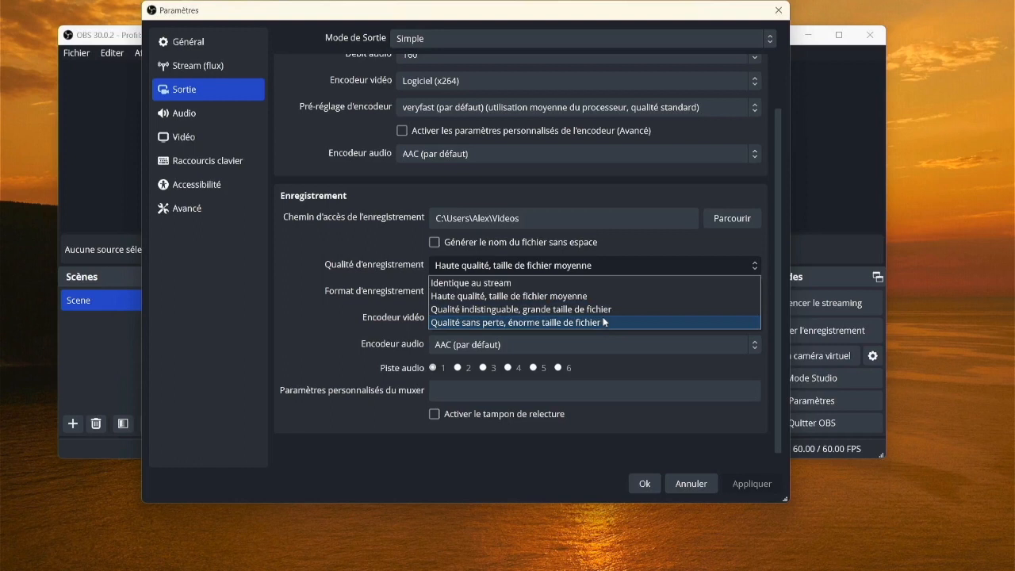
click(549, 323)
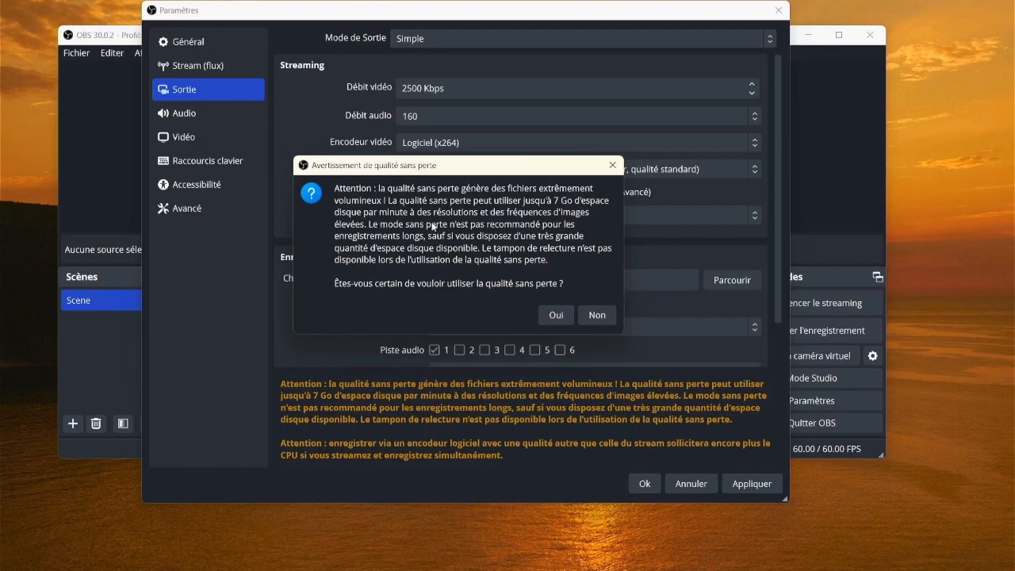
click(609, 319)
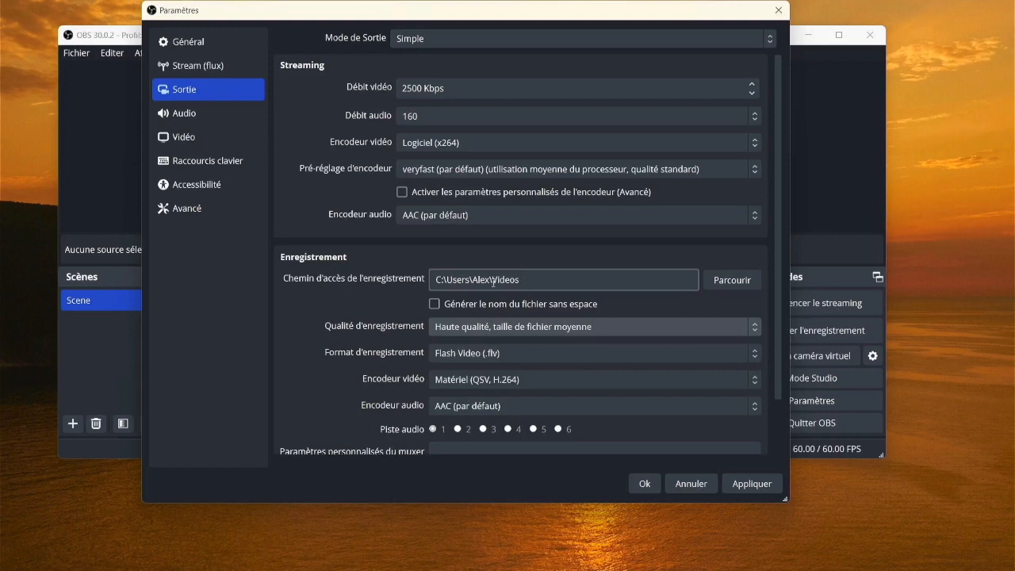
Try the MPEG-4 (.mp4) and QuickTime (.mov) recording formats and return the format to Flash Video (.flv)
scroll(493, 282, down, 1)
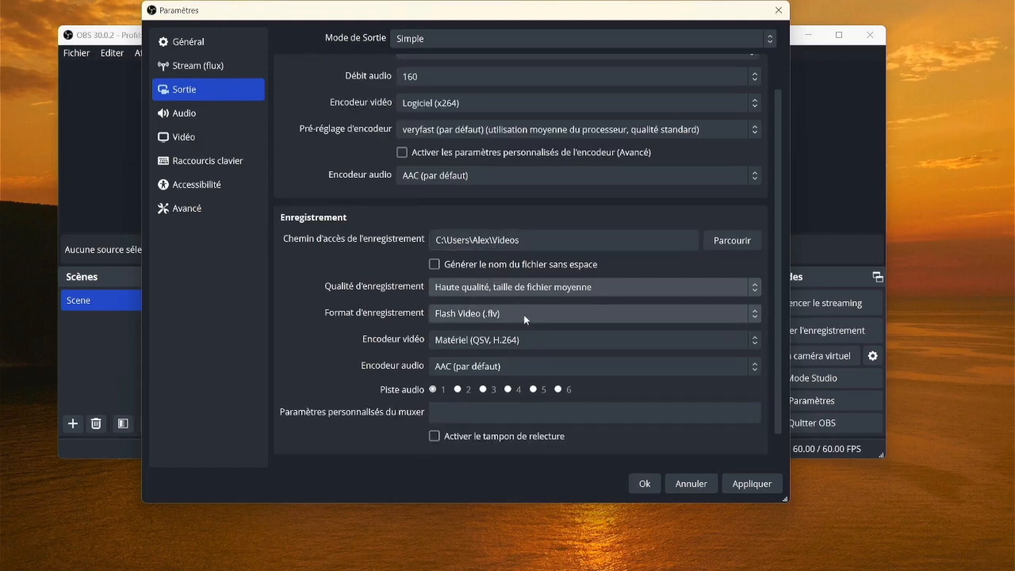
click(524, 314)
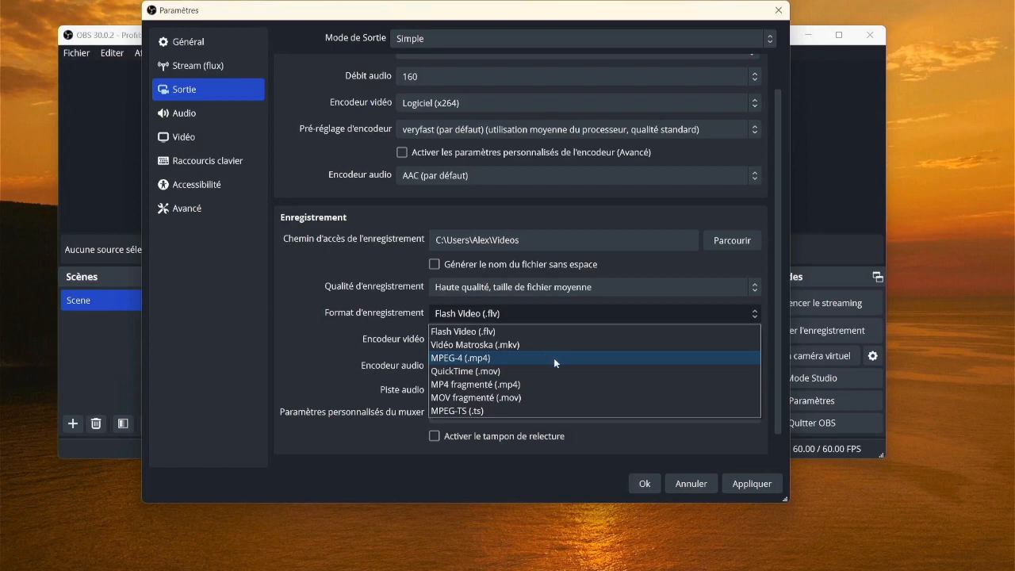
click(512, 336)
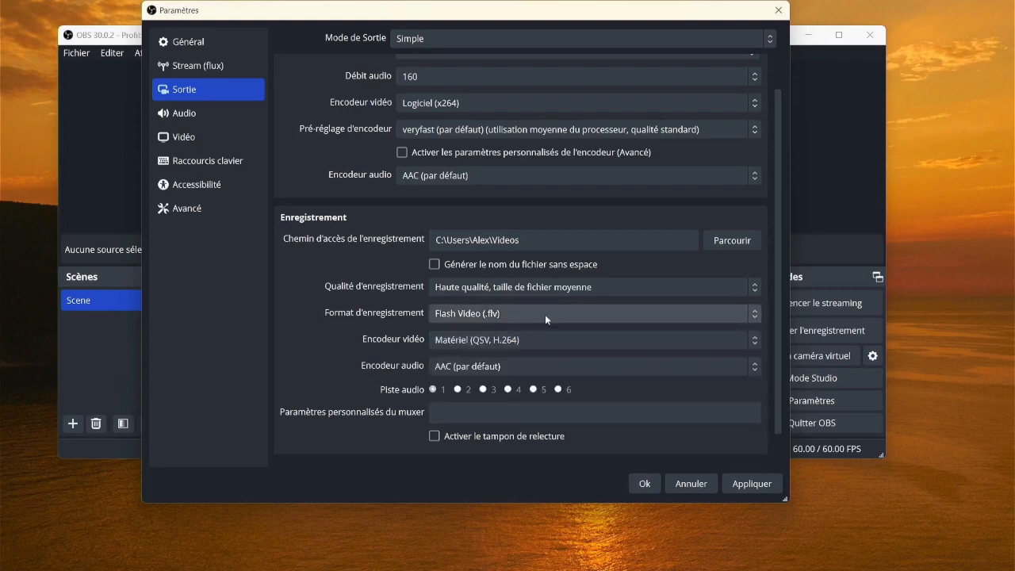
click(545, 314)
click(517, 358)
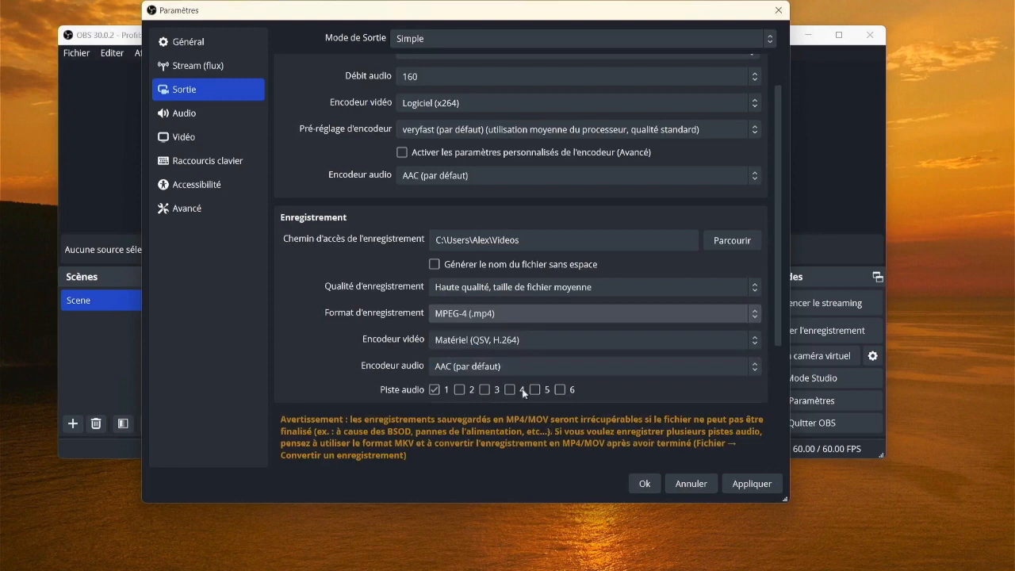
click(510, 314)
click(503, 374)
click(587, 314)
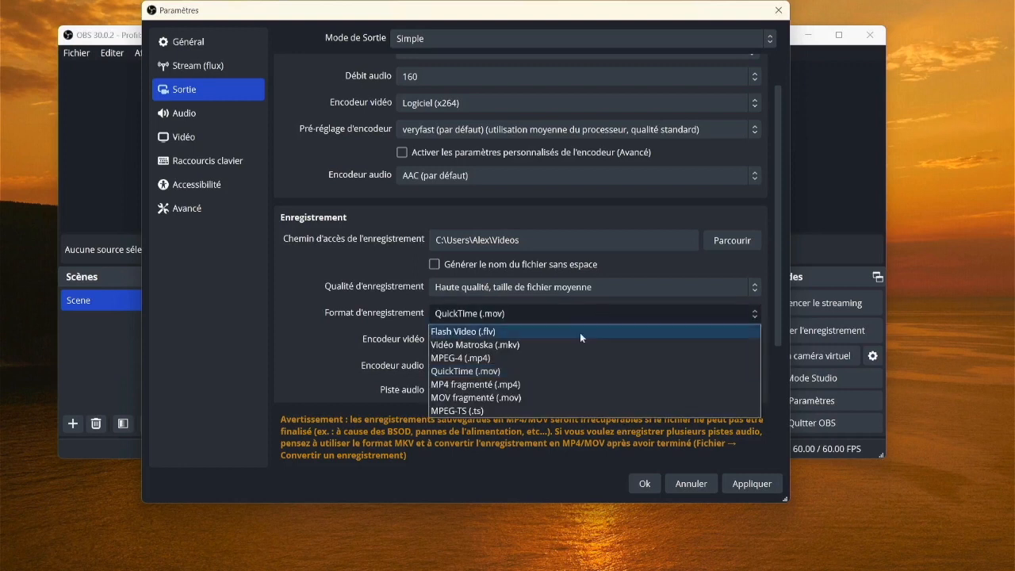
click(579, 332)
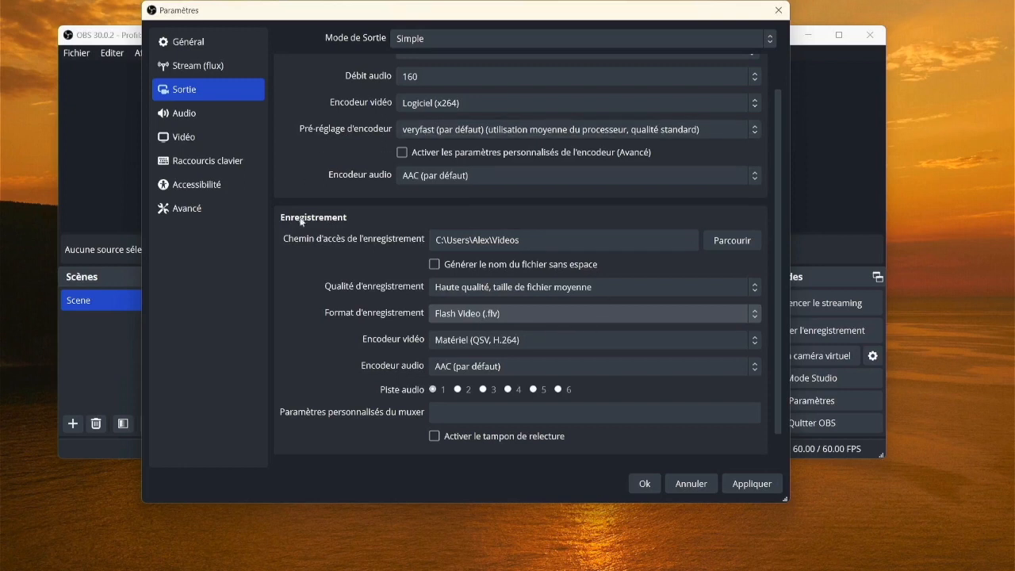
Set the recording's video encoder to Logiciel (x264)
click(523, 337)
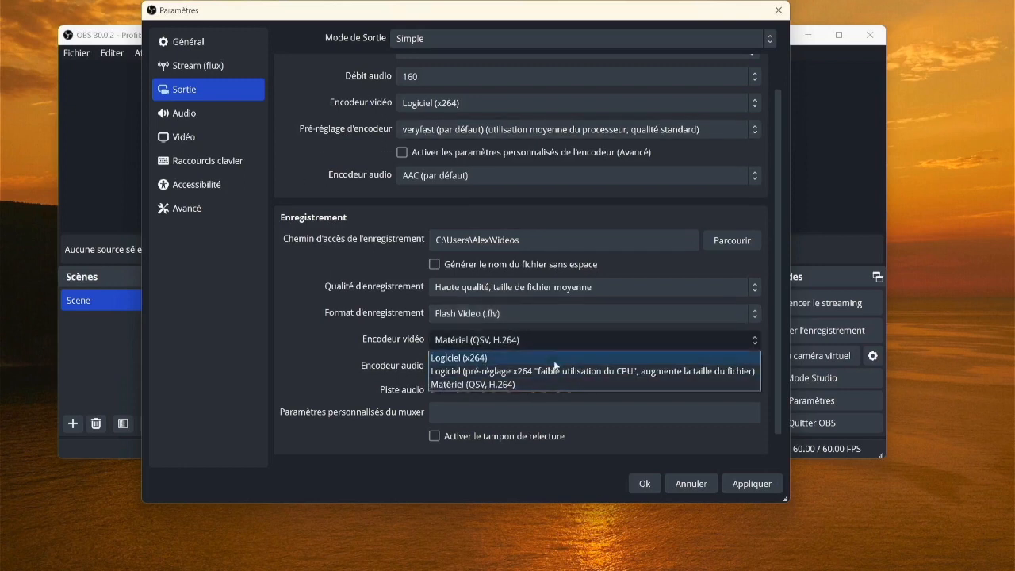
click(538, 361)
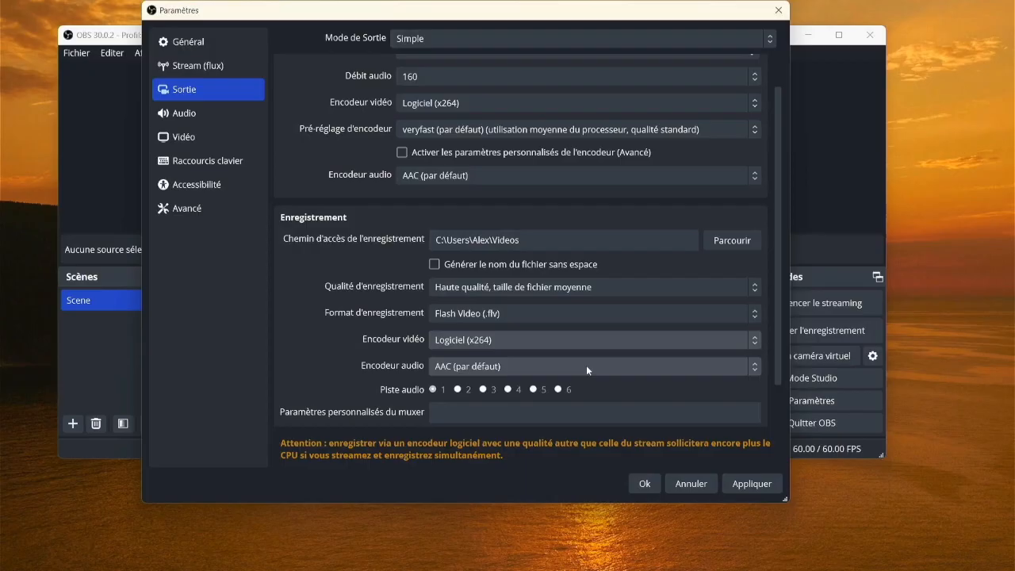
Check CPU and GPU usage in the Xbox Game Bar's performance widget and review the recording's video encoder options
key(super+g)
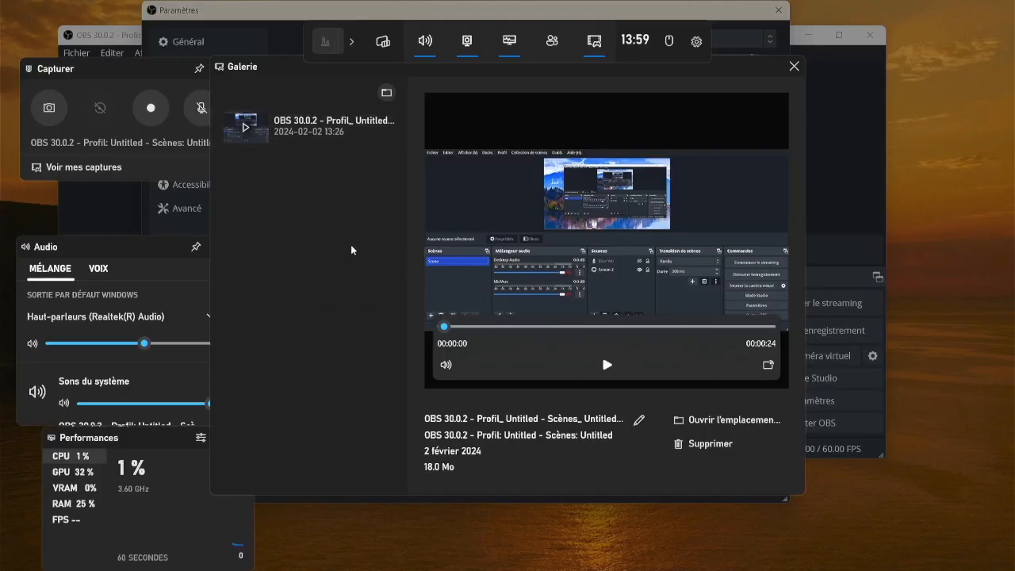
drag(442, 73, 578, 113)
drag(158, 435, 358, 189)
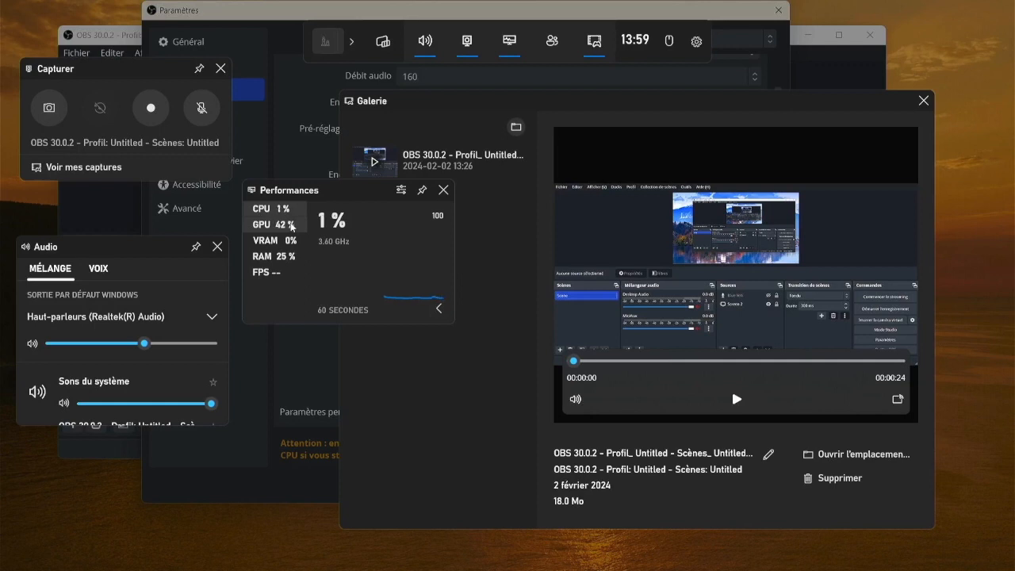
key(super+g)
click(578, 339)
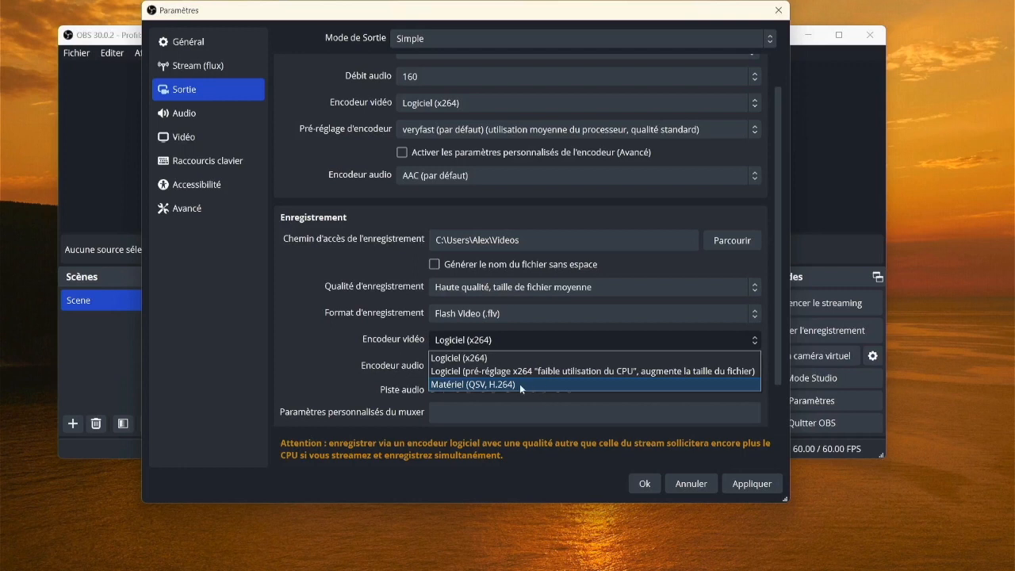
click(375, 356)
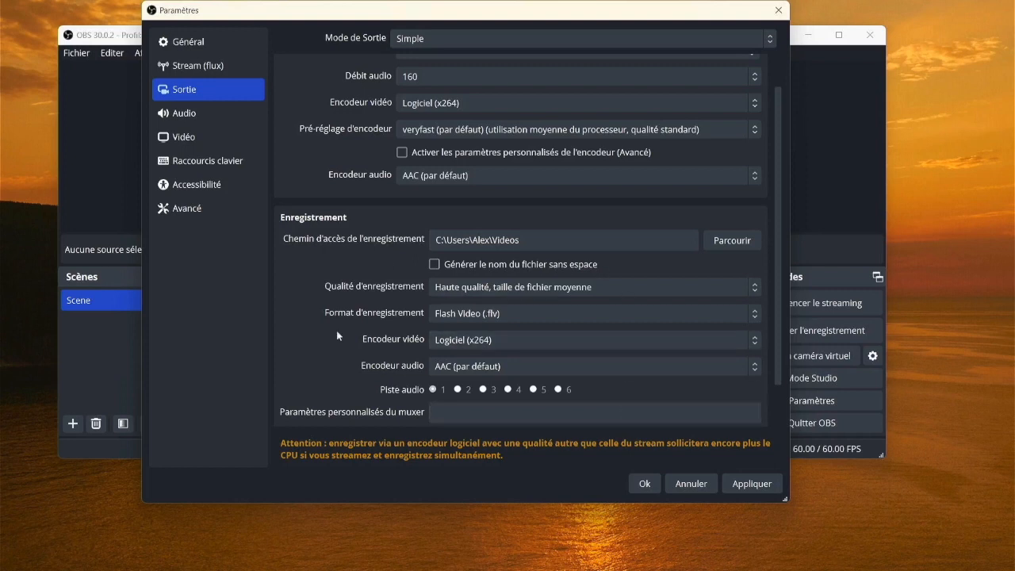
Switch the output mode to Avancé and review the streaming encoder settings
scroll(315, 340, up, 2)
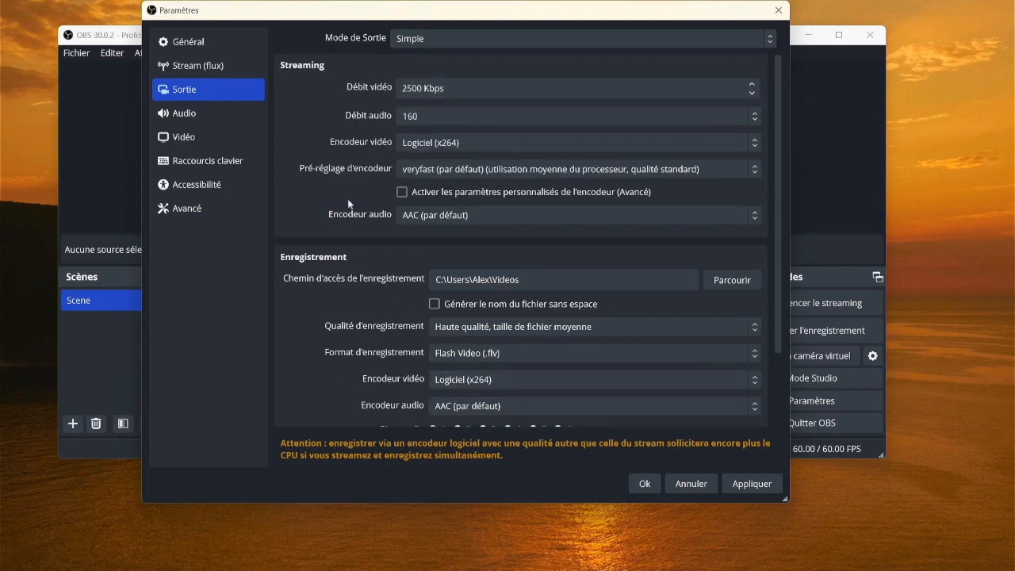
click(475, 37)
click(457, 69)
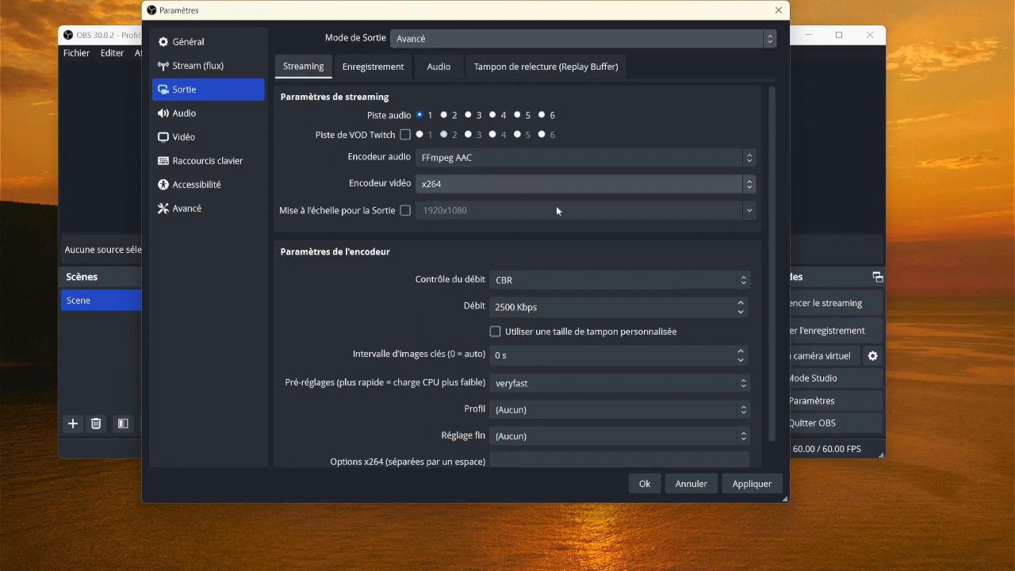
scroll(406, 287, down, 1)
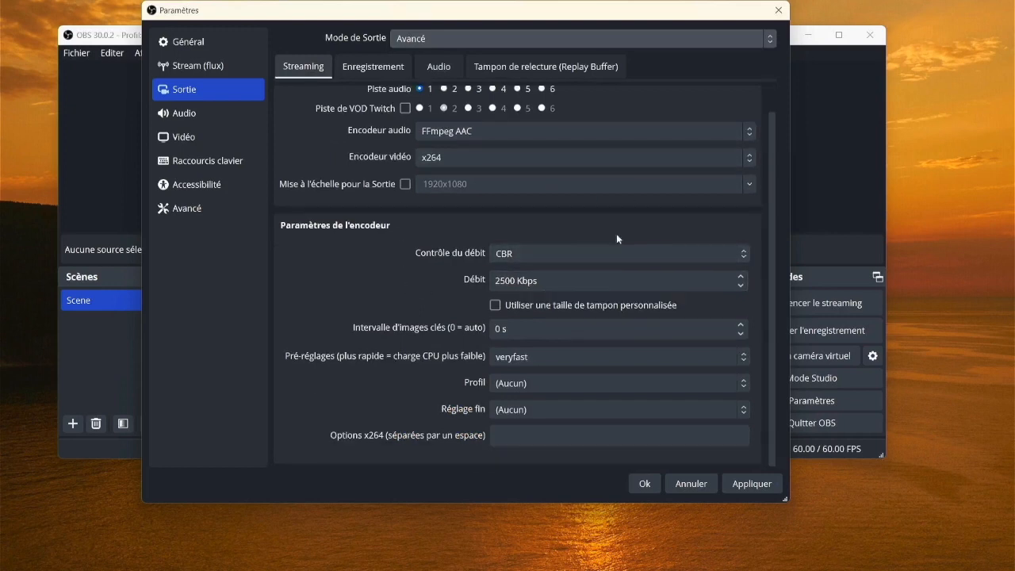
scroll(404, 165, up, 1)
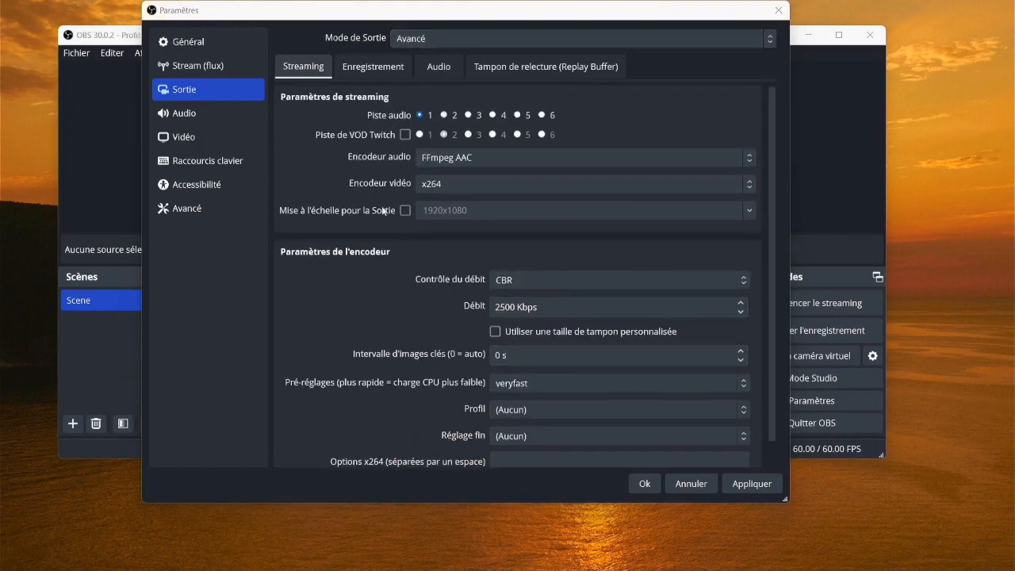
click(474, 184)
click(474, 183)
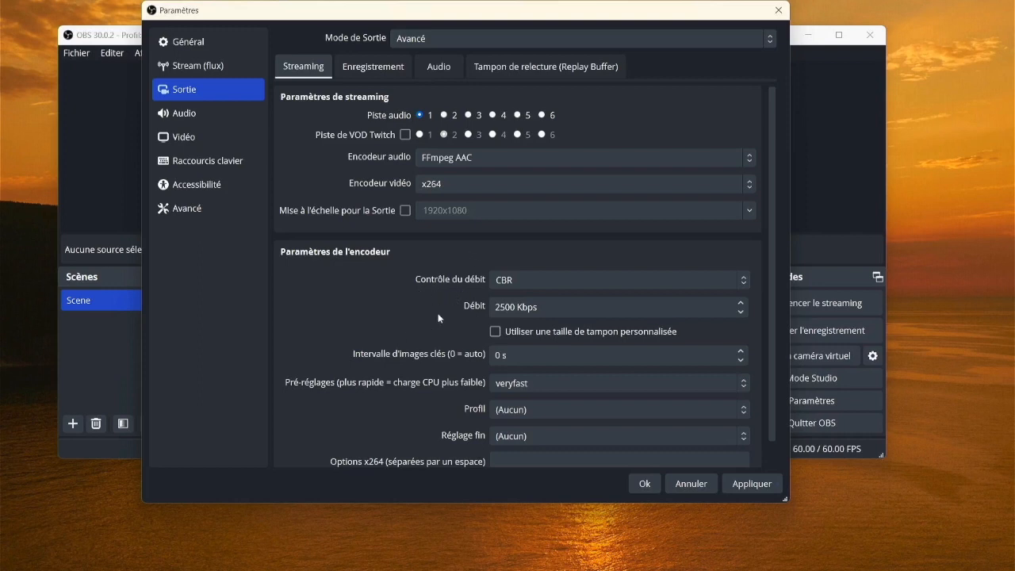
Set the streaming encoder's rate control to CRF
scroll(438, 318, down, 1)
click(510, 254)
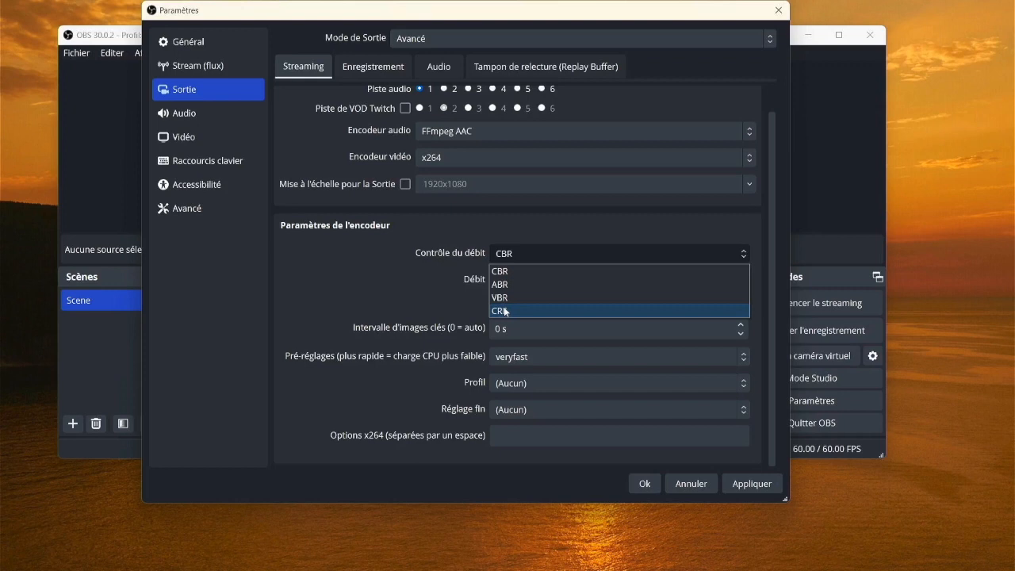
click(559, 312)
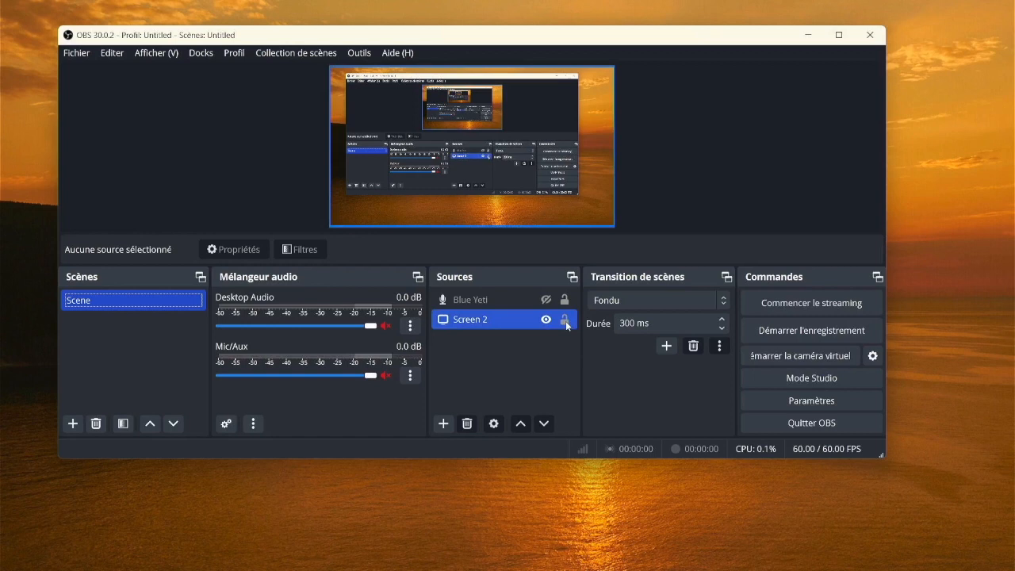
Start a recording and close OBS while it runs, confirming that the active recording is stopped
click(801, 333)
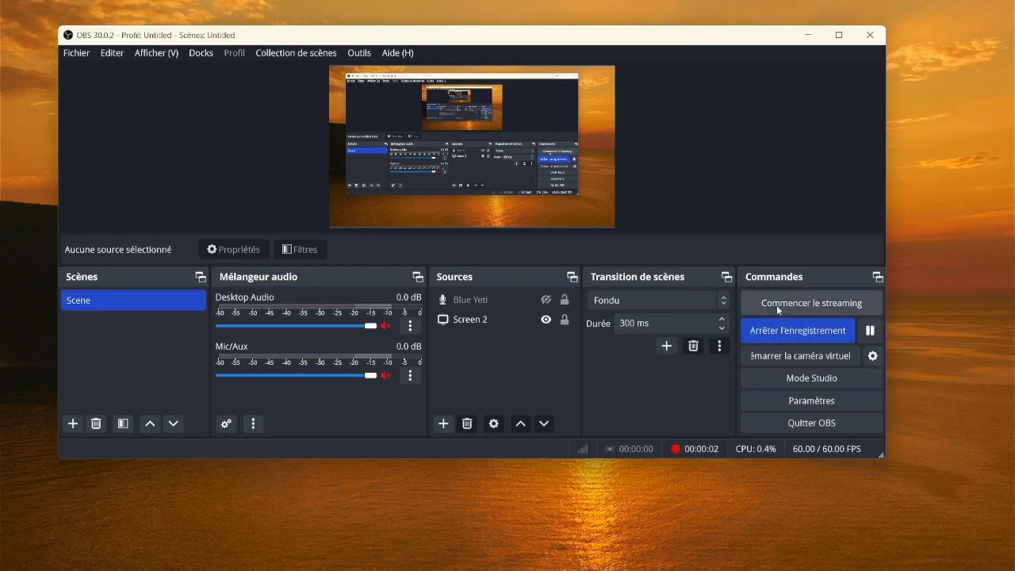
click(870, 35)
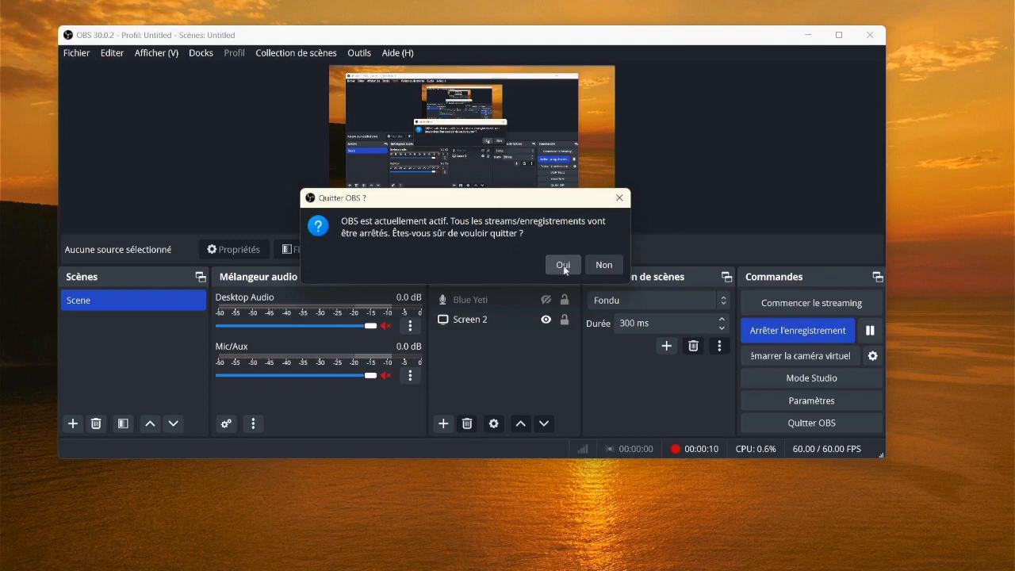
click(565, 263)
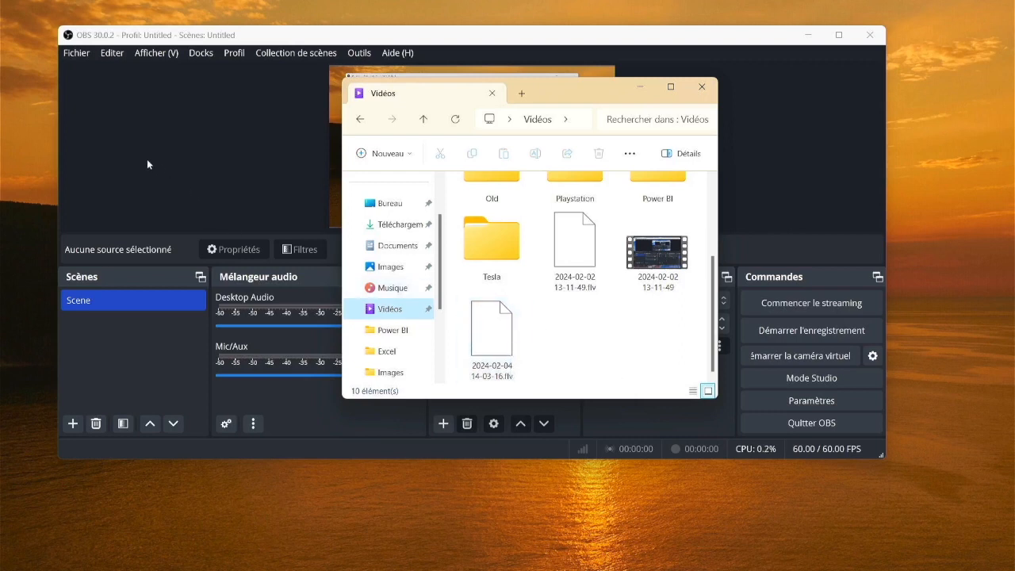
click(75, 54)
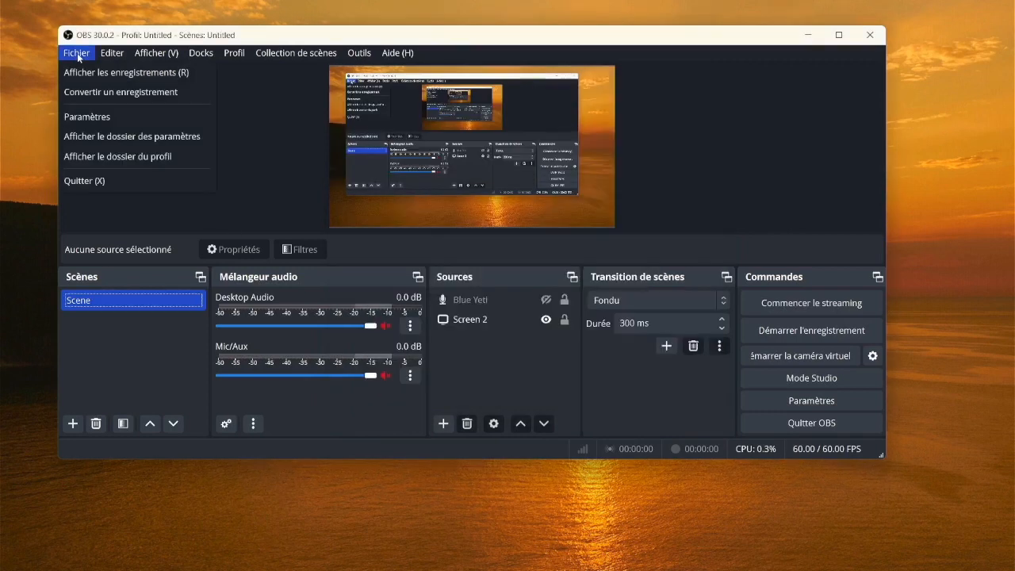
click(95, 94)
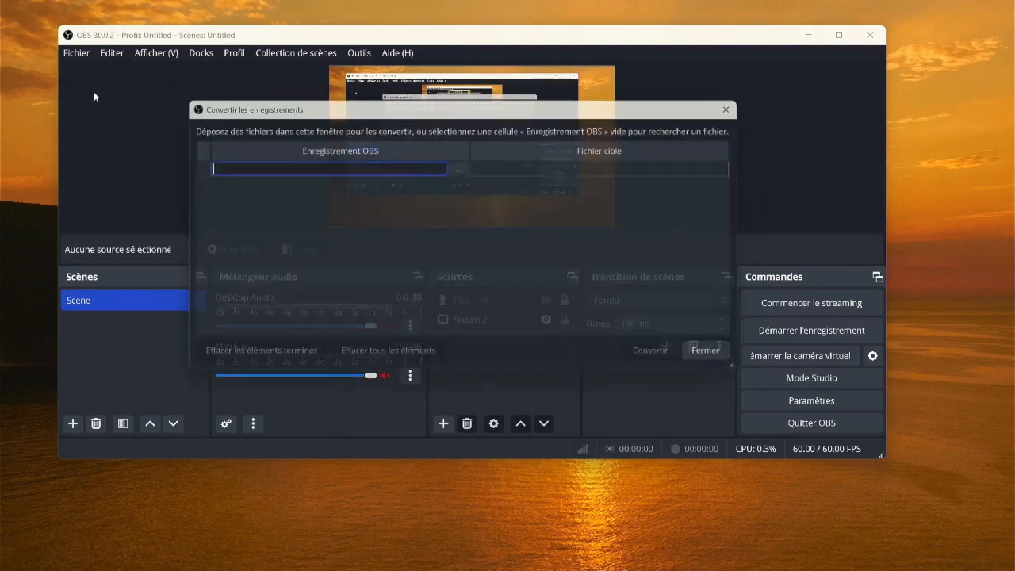
click(461, 164)
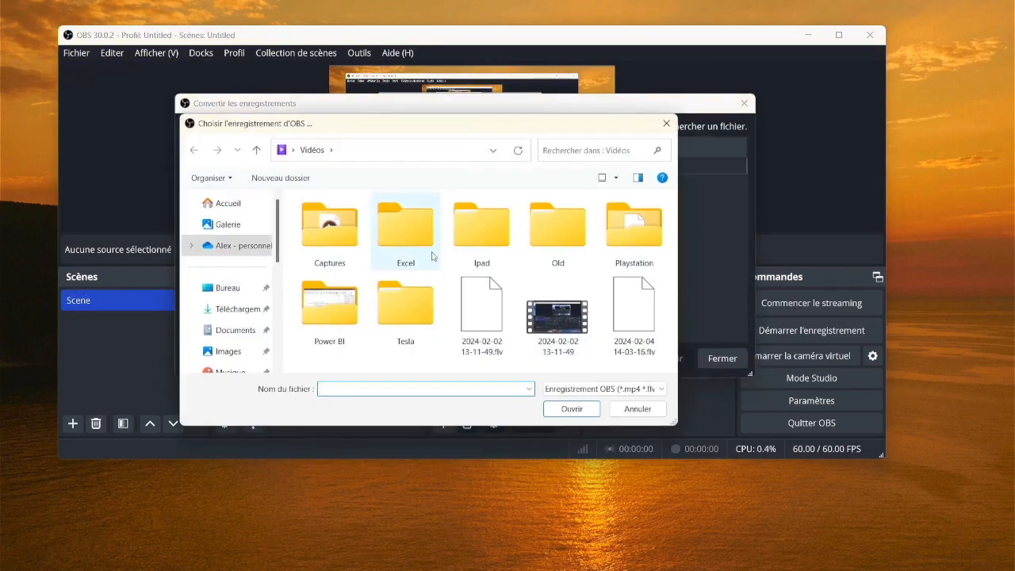
click(643, 316)
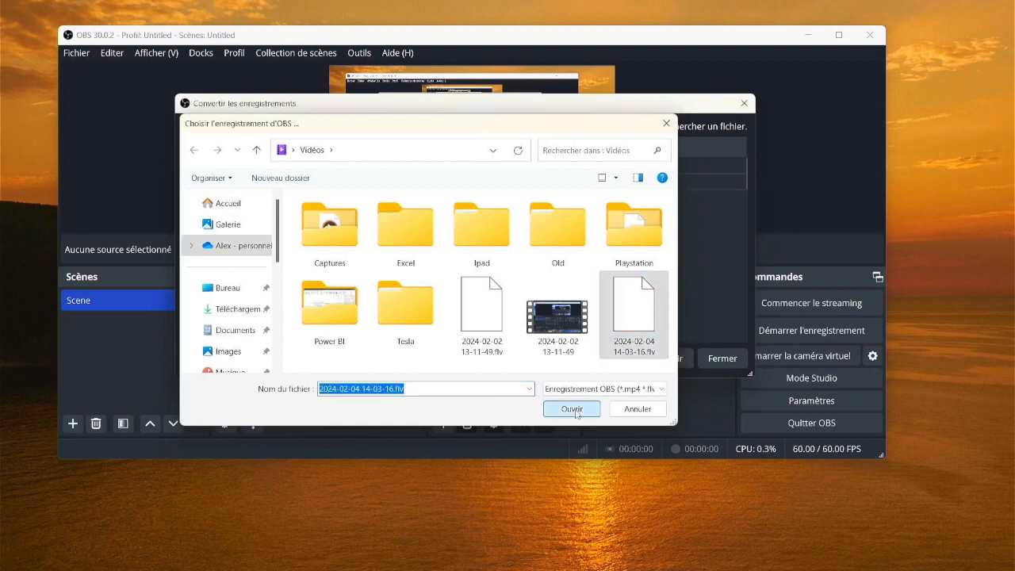
click(572, 408)
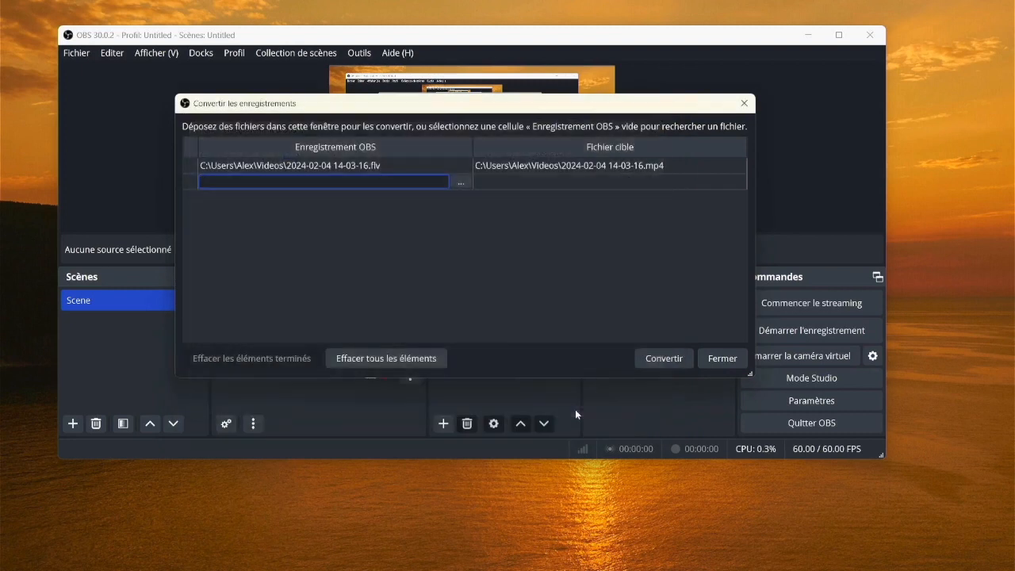
double_click(671, 165)
click(673, 167)
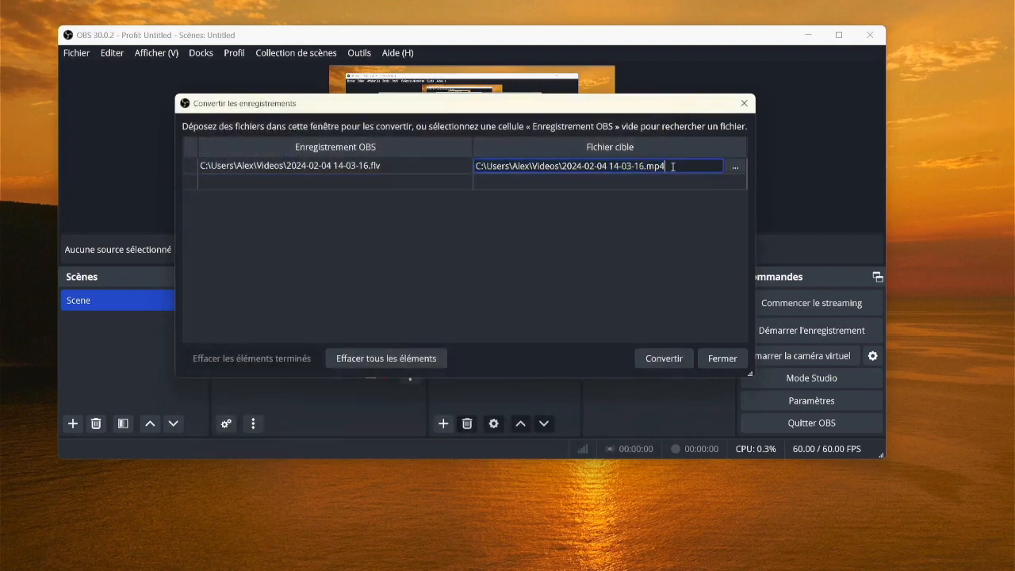
key(BackSpace)
key(BackSpace)
text(ov)
Convert the loaded FLV recording and close the recording converter
click(668, 357)
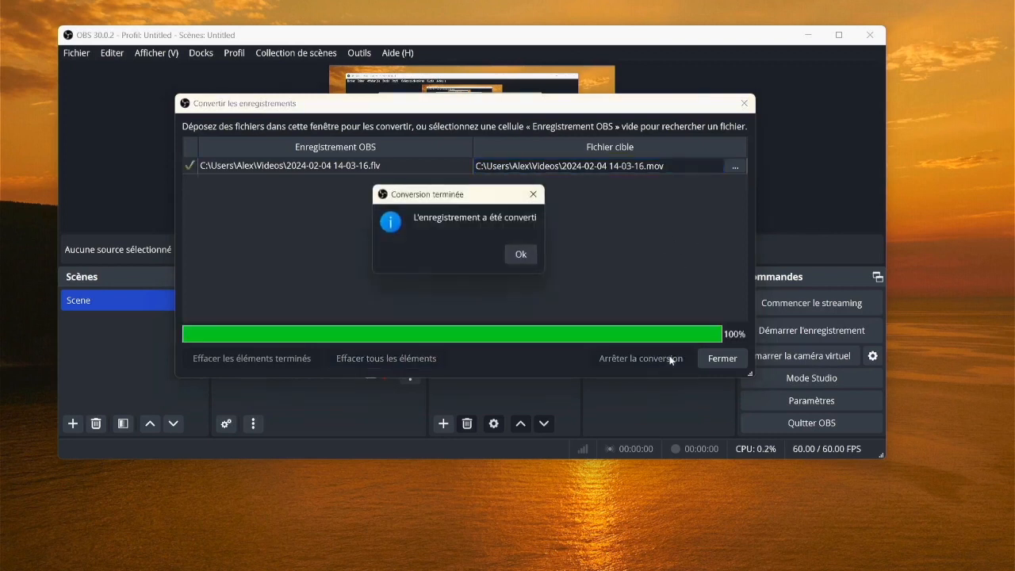
click(522, 254)
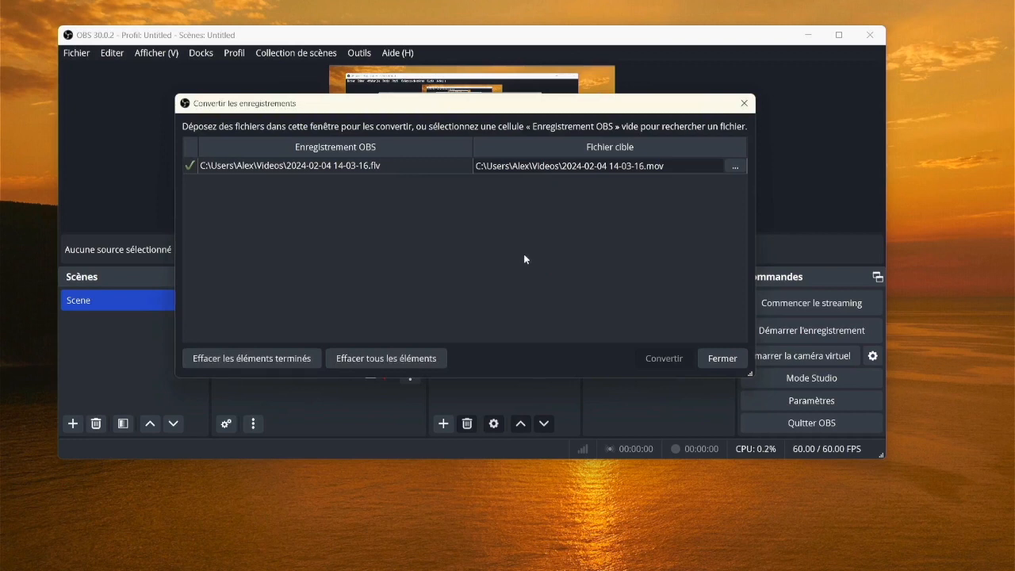
click(727, 361)
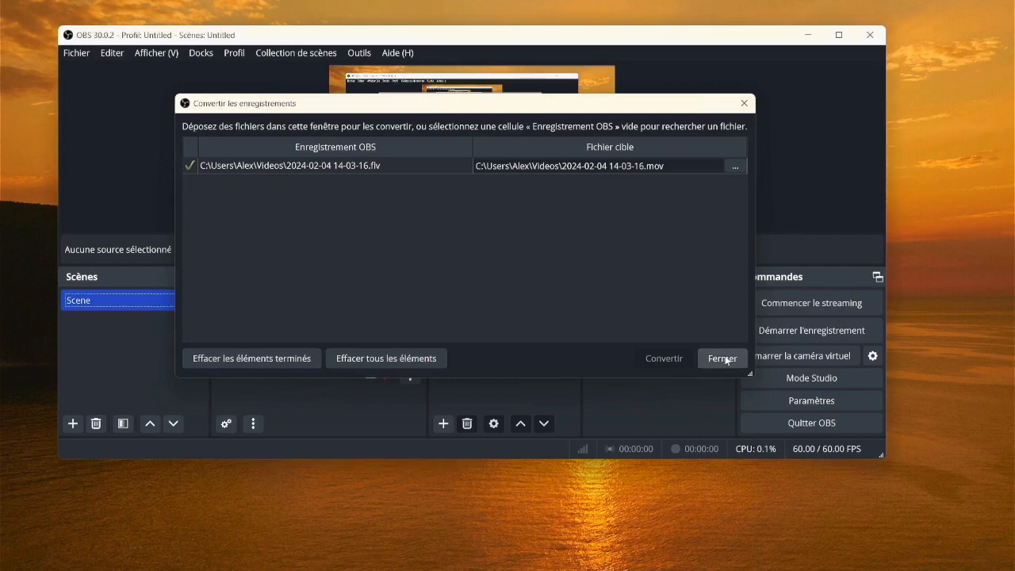
click(743, 106)
click(716, 359)
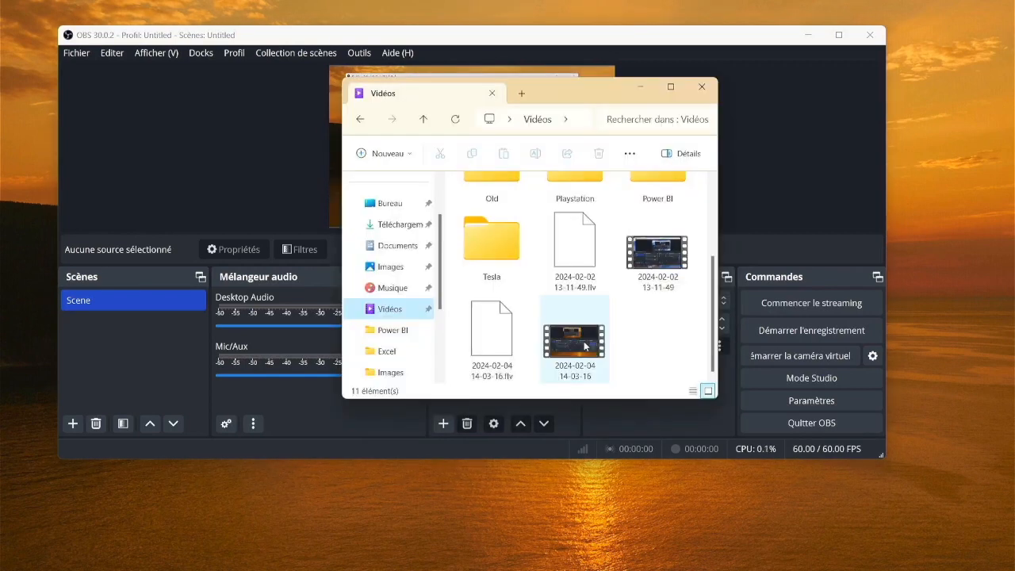
double_click(585, 346)
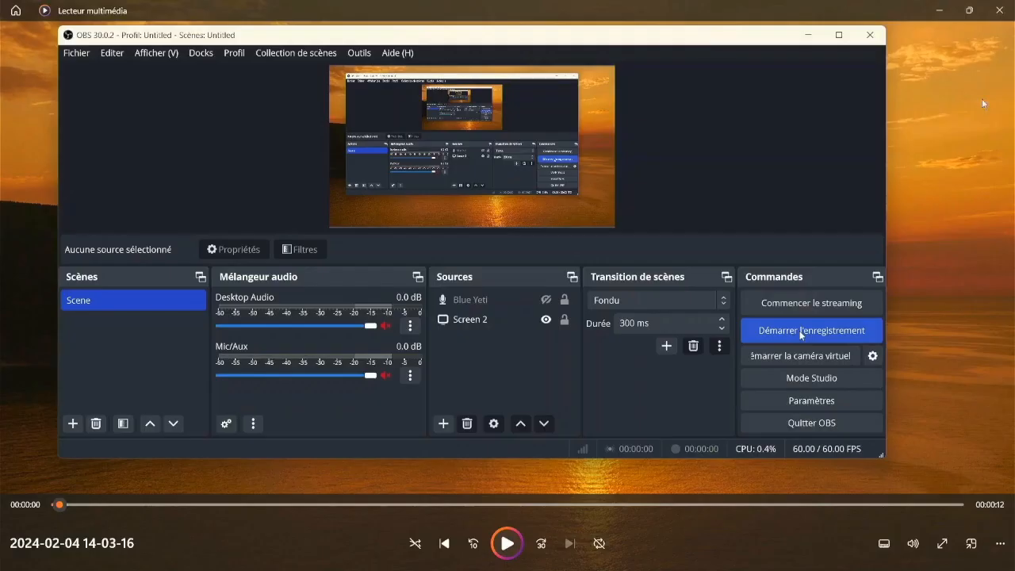
click(1001, 11)
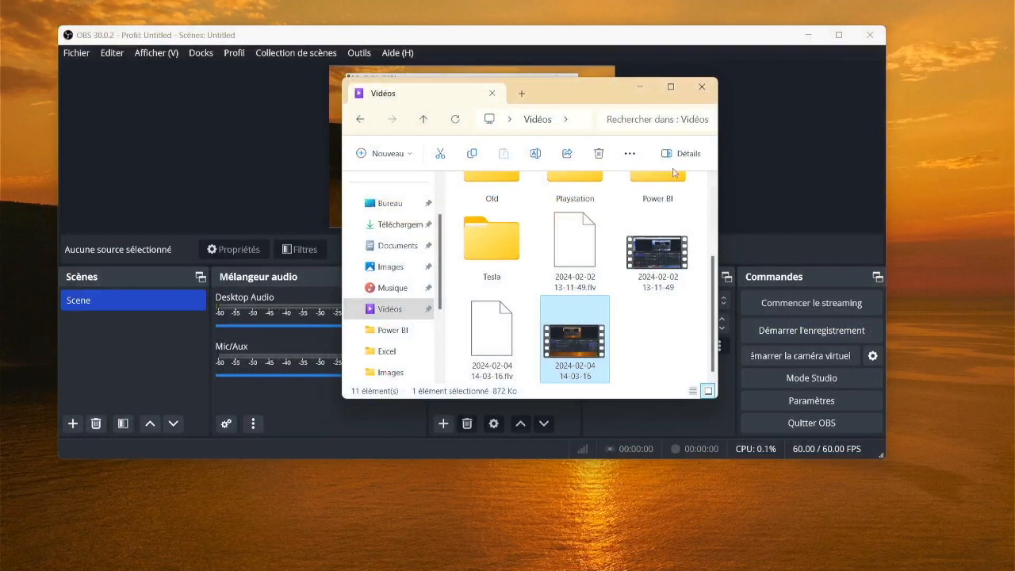
click(161, 195)
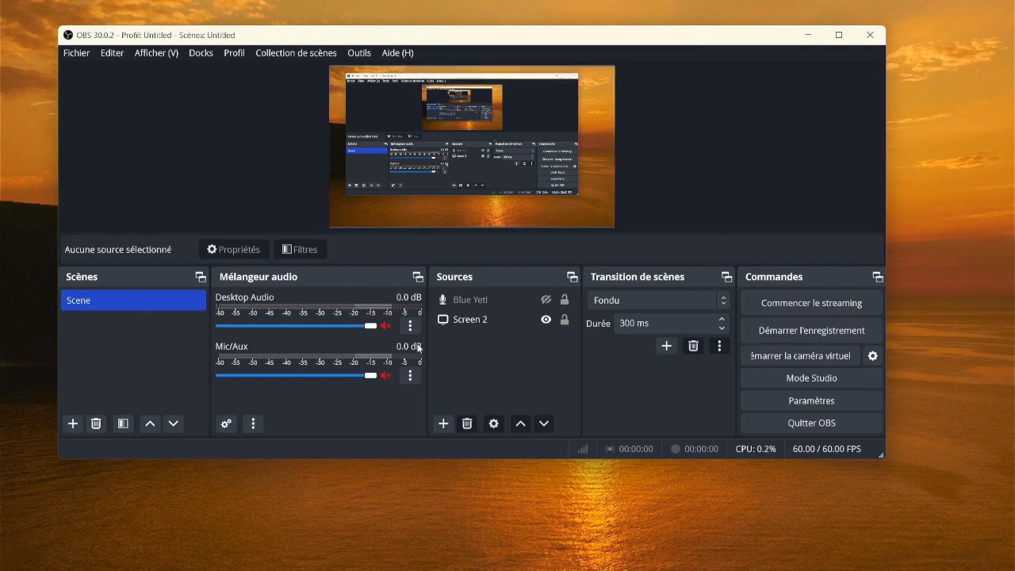
click(444, 320)
click(456, 303)
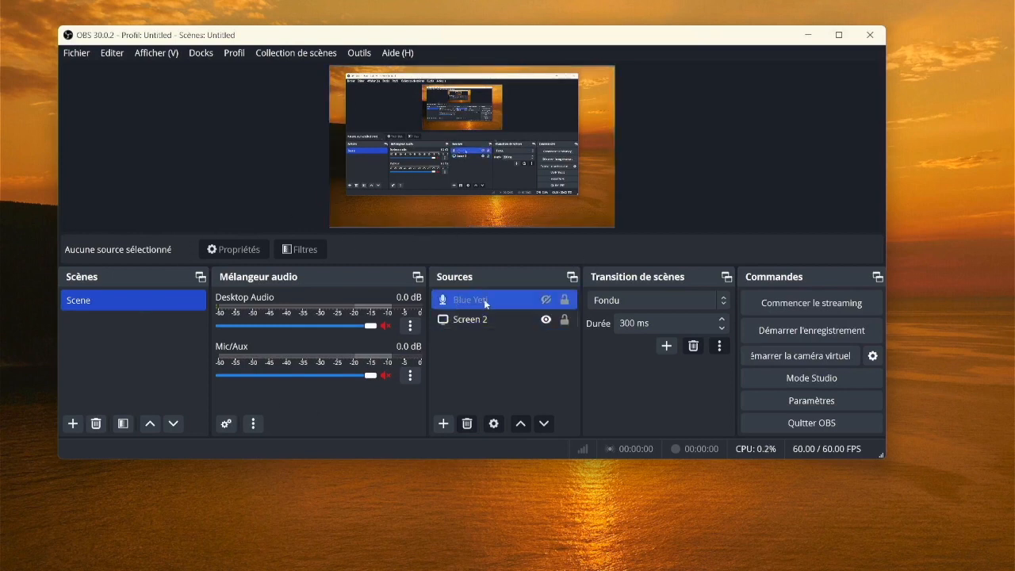
click(495, 319)
click(500, 300)
click(496, 320)
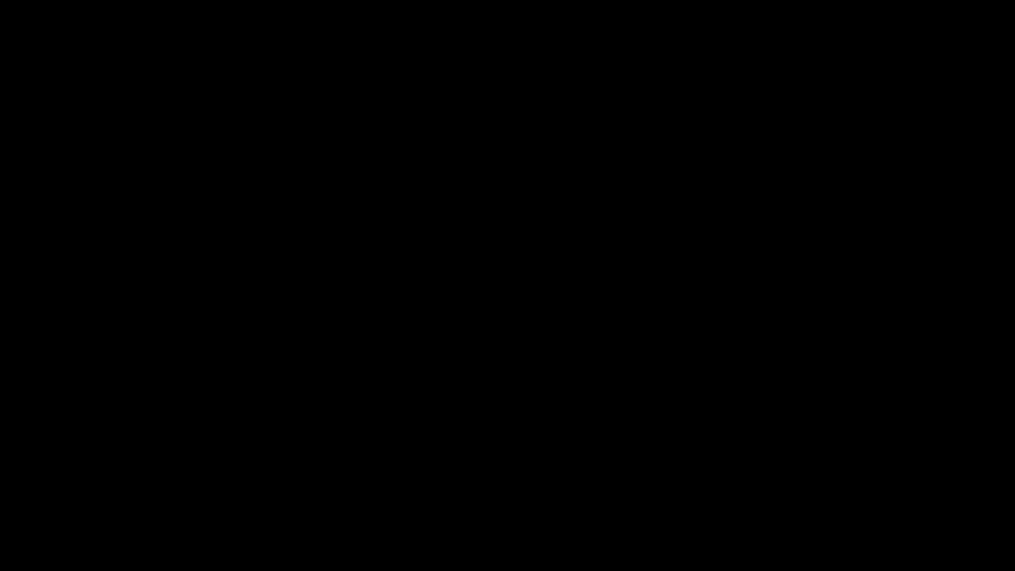